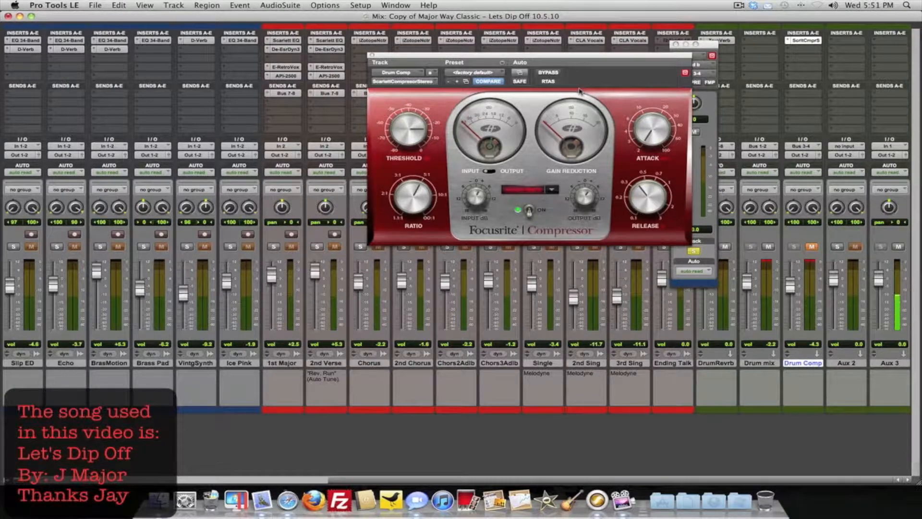
# Move the Drum Comp compressor window toward the middle of the mixer and close the send window behind it.
pyautogui.moveTo(576, 63); pyautogui.dragTo(519, 130)
pyautogui.click(675, 44)
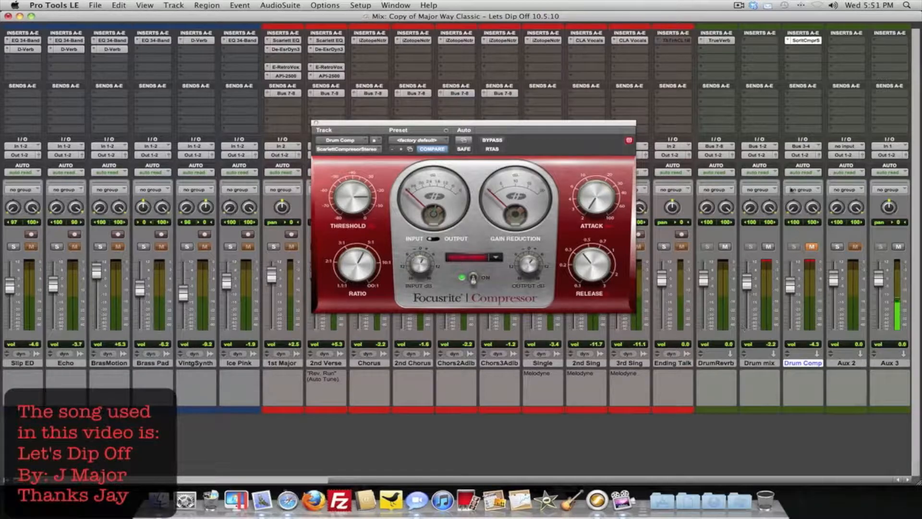
# Select the Drum mix track and review the stereo bus options for its input.
pyautogui.click(759, 364)
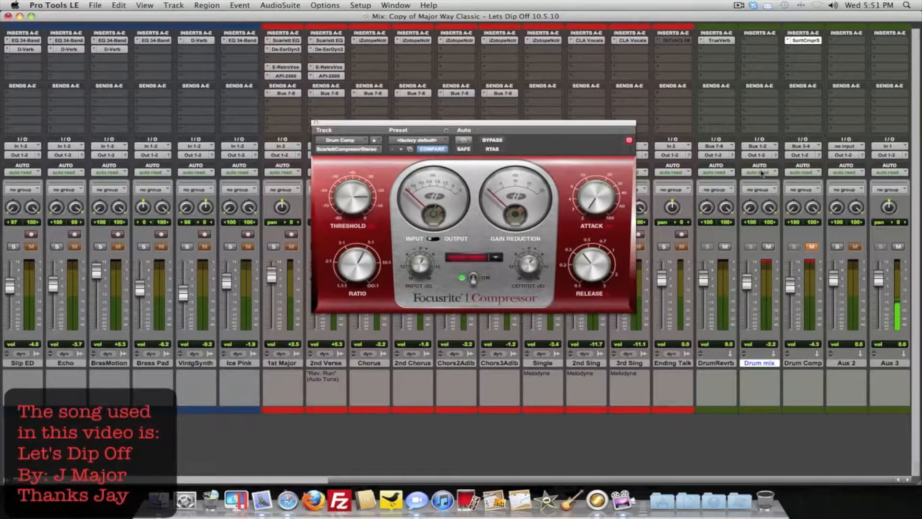
pyautogui.click(758, 147)
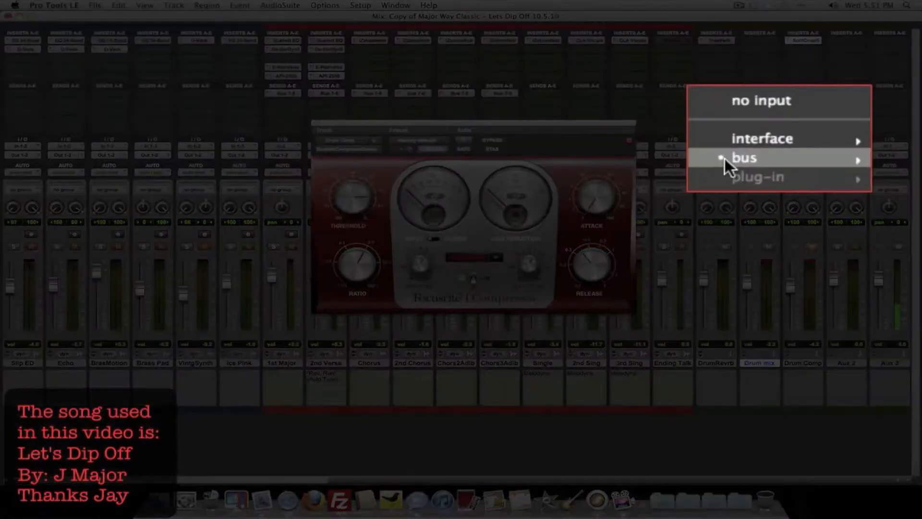
pyautogui.moveTo(725, 158)
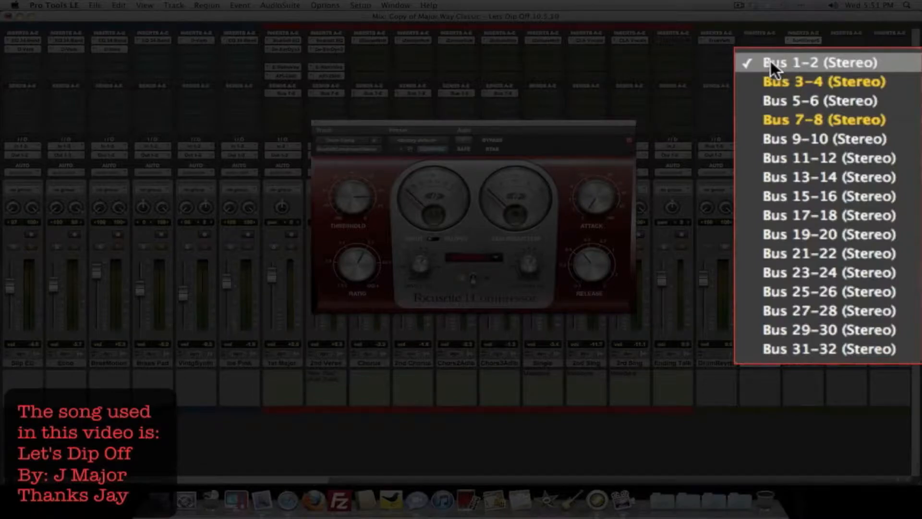
pyautogui.click(733, 137)
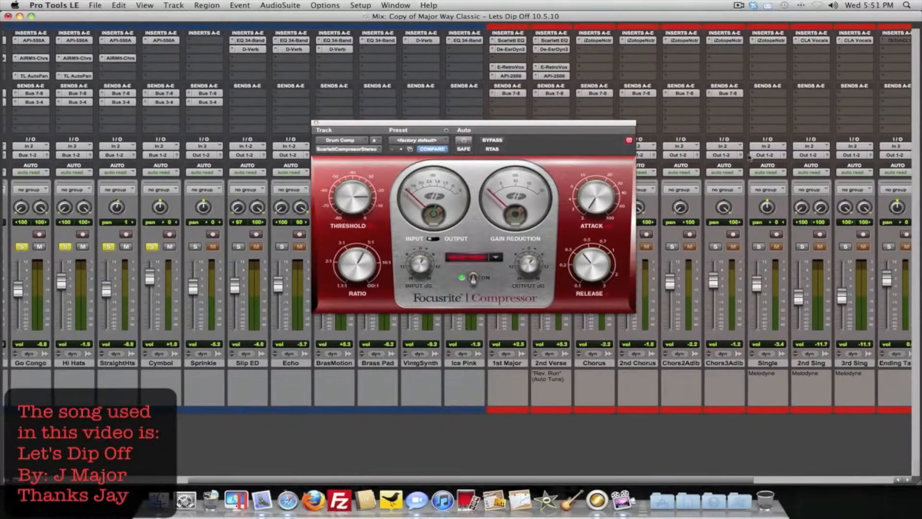
# Close the compressor window and review the bus options for the Kick track's output.
pyautogui.hscroll(-10, 748, 156)
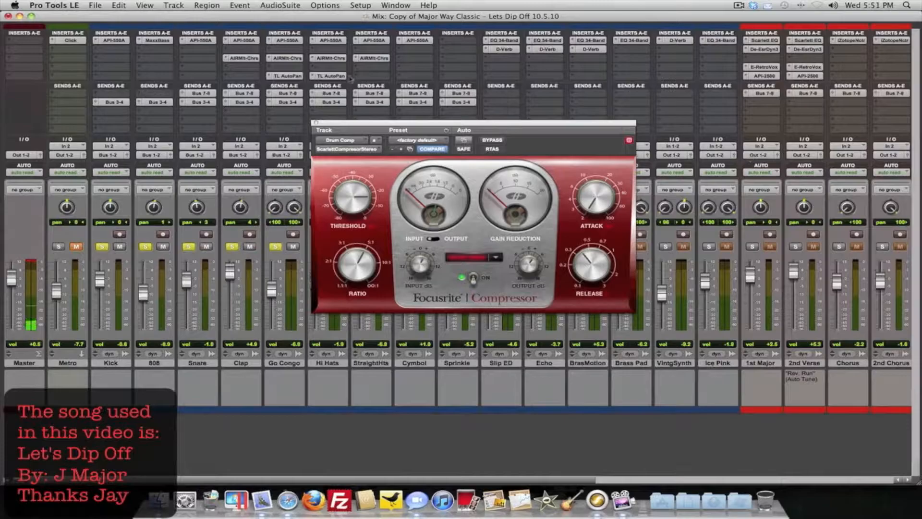
pyautogui.click(316, 123)
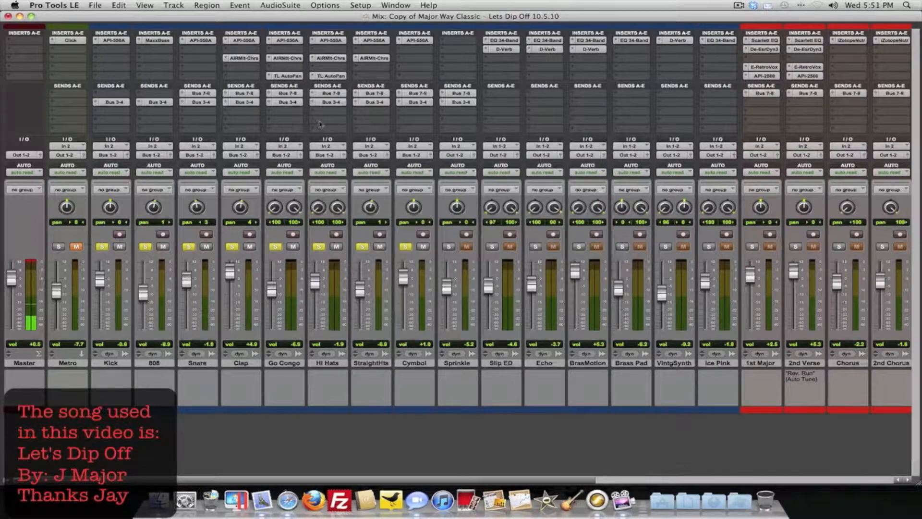
pyautogui.click(109, 154)
pyautogui.moveTo(121, 158)
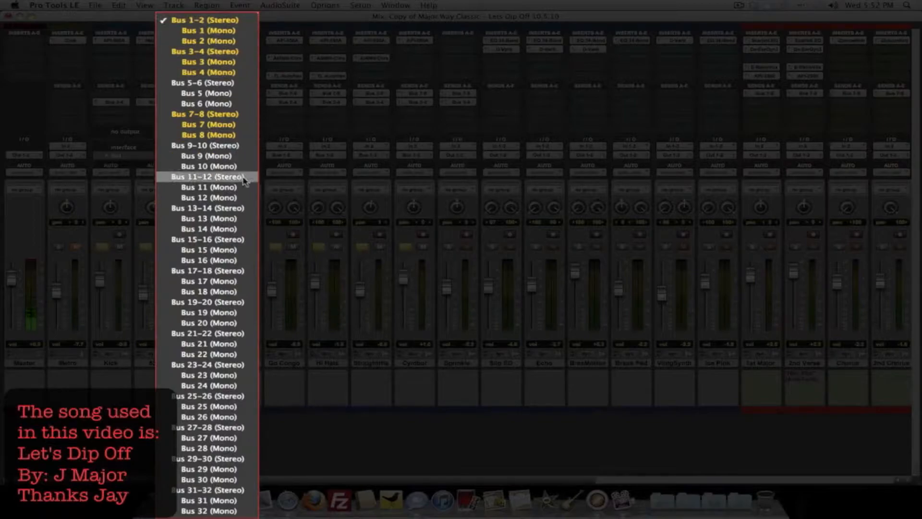
pyautogui.click(22, 209)
pyautogui.hscroll(10, 584, 257)
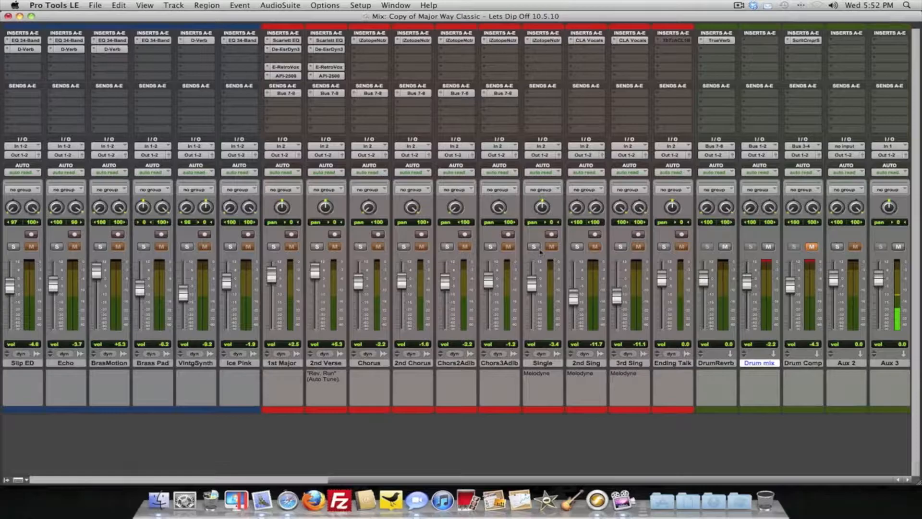
# Examine the plug-ins inserted on the drum tracks from Kick to Cymbol, and close the plug-in window.
pyautogui.hscroll(-10, 540, 251)
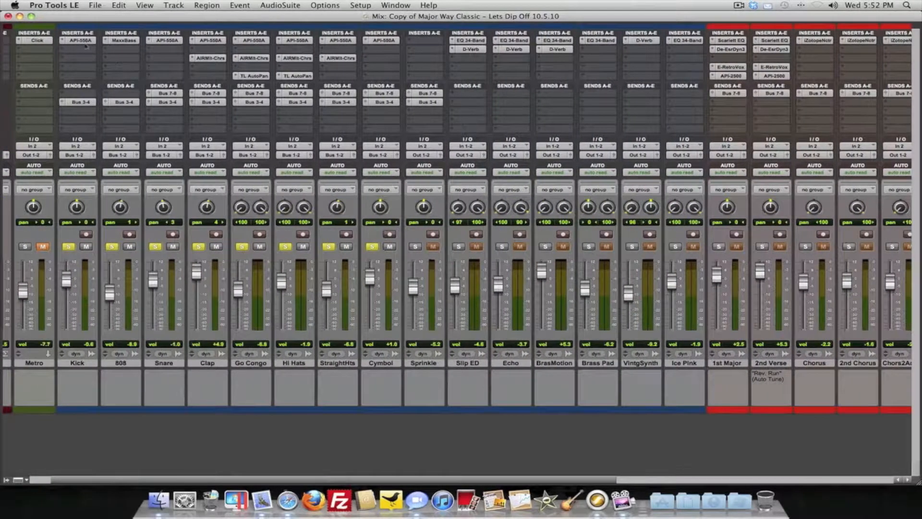
pyautogui.click(78, 41)
pyautogui.click(124, 41)
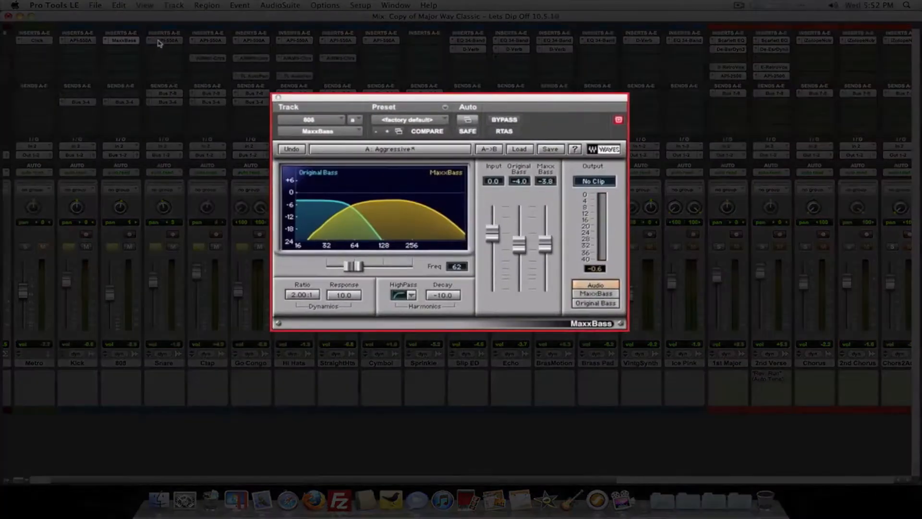
pyautogui.click(160, 40)
pyautogui.click(210, 58)
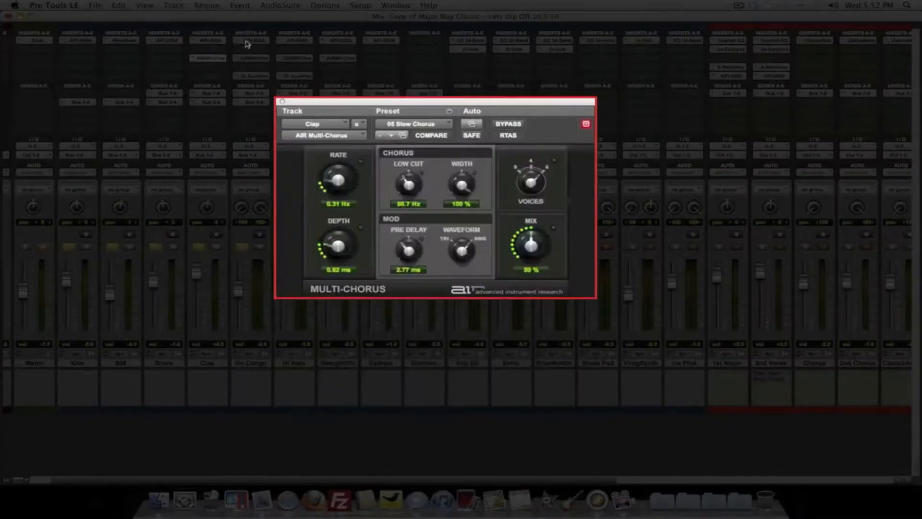
pyautogui.click(246, 42)
pyautogui.click(291, 45)
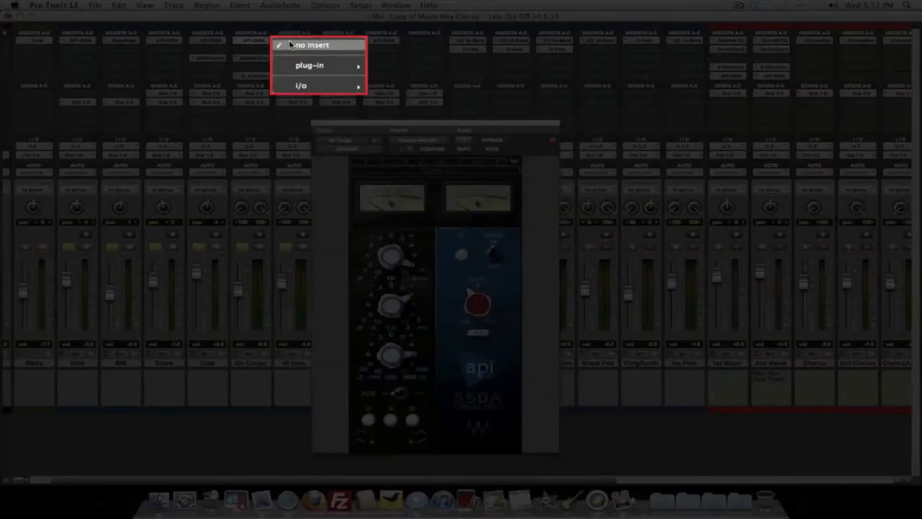
pyautogui.click(290, 40)
pyautogui.click(292, 41)
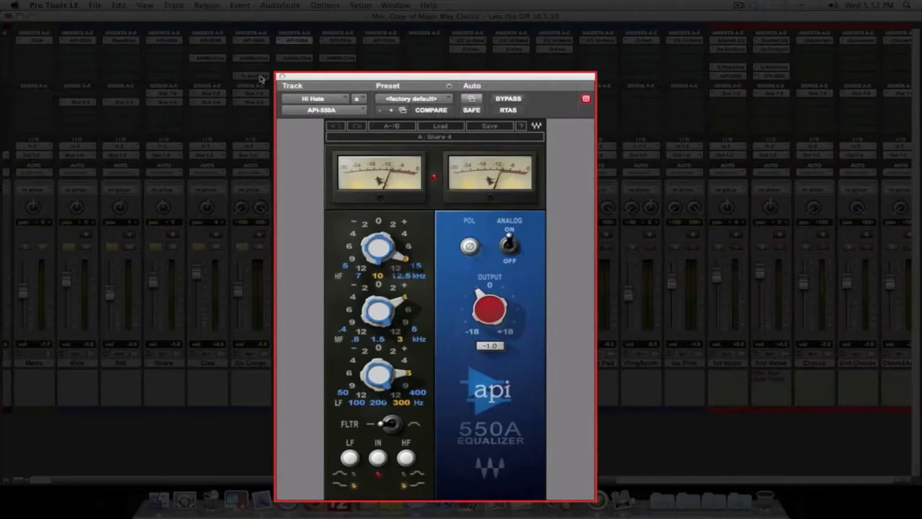
pyautogui.click(343, 40)
pyautogui.click(379, 40)
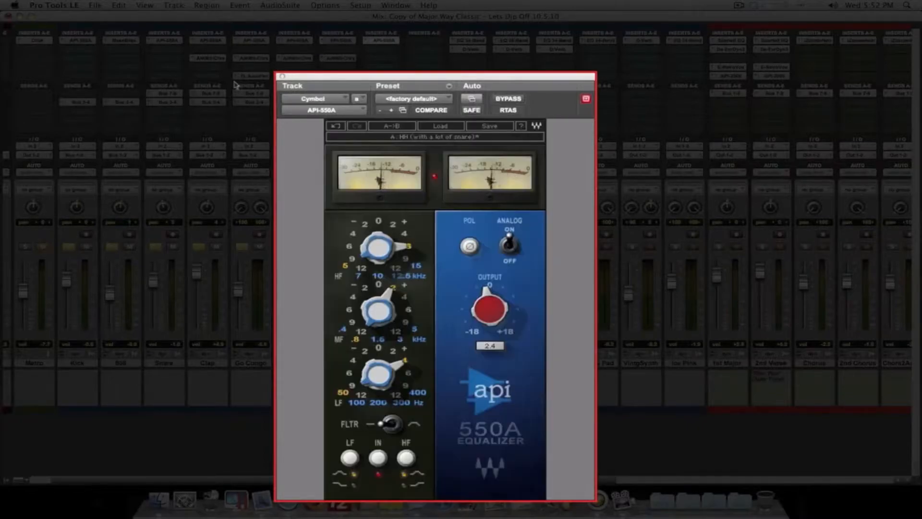
pyautogui.click(282, 77)
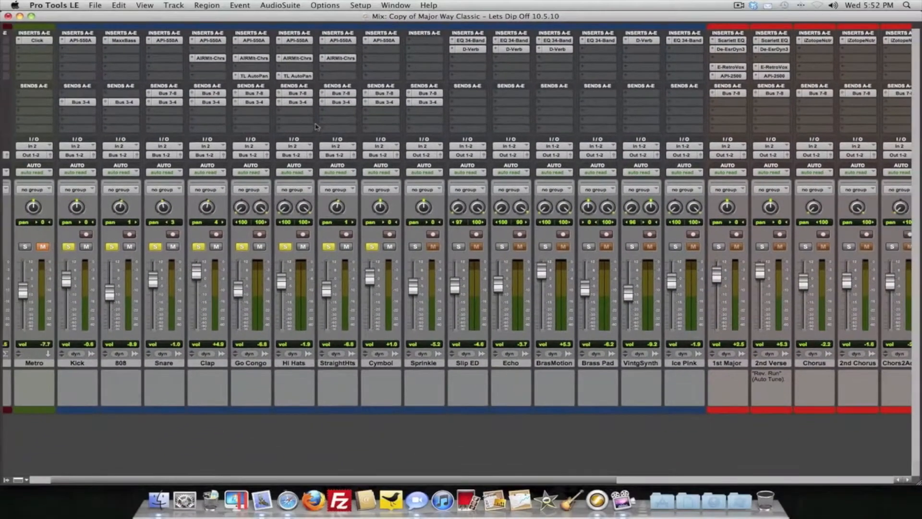
# Select the Drum Comp track and review the stereo bus options for its input.
pyautogui.hscroll(10, 316, 126)
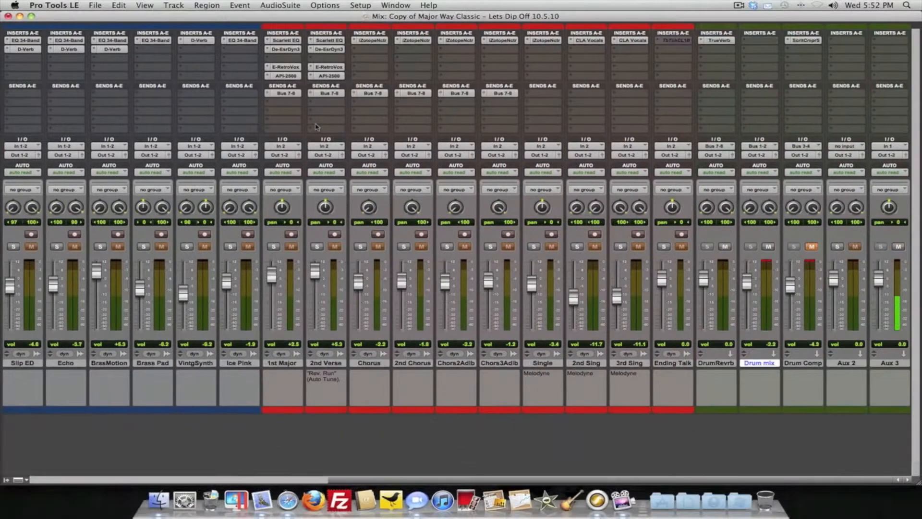
pyautogui.click(799, 364)
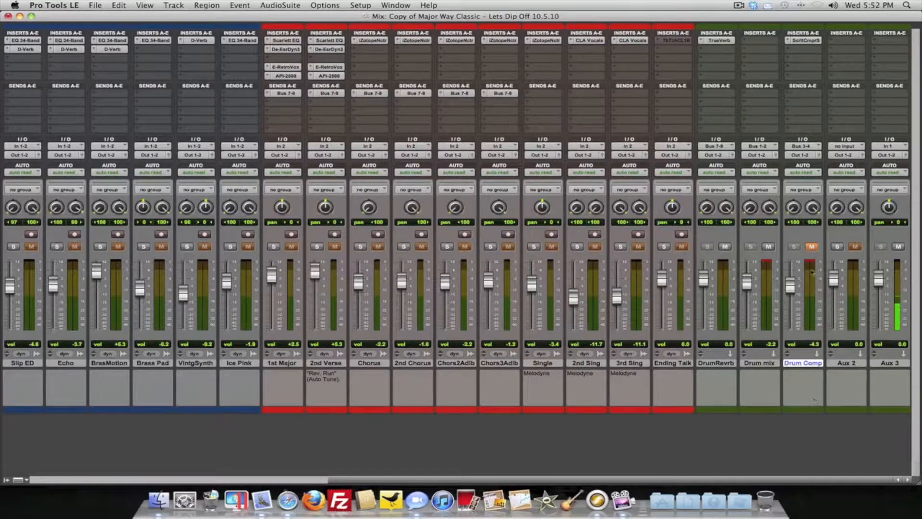
pyautogui.click(791, 147)
pyautogui.moveTo(747, 156)
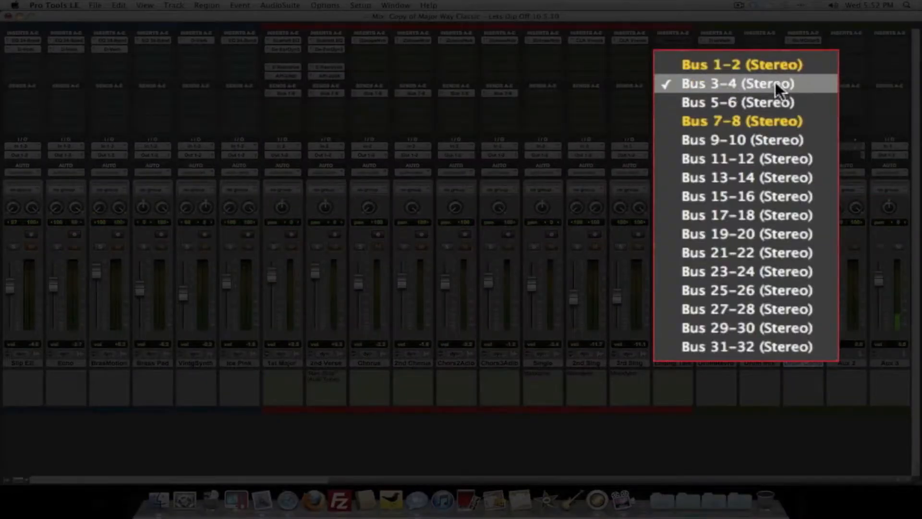
pyautogui.click(751, 85)
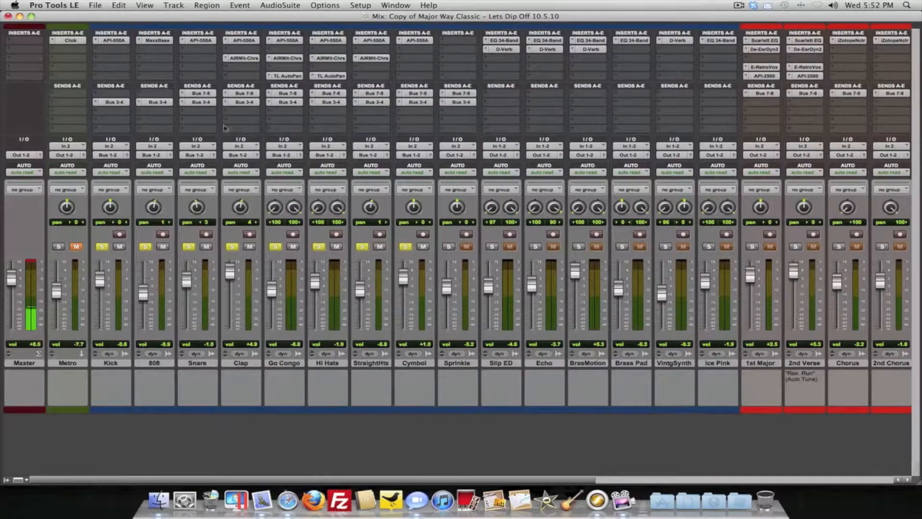
# Open the Focusrite compressor inserted on the Drum Comp track, examine its settings and close it.
pyautogui.hscroll(10, 121, 120)
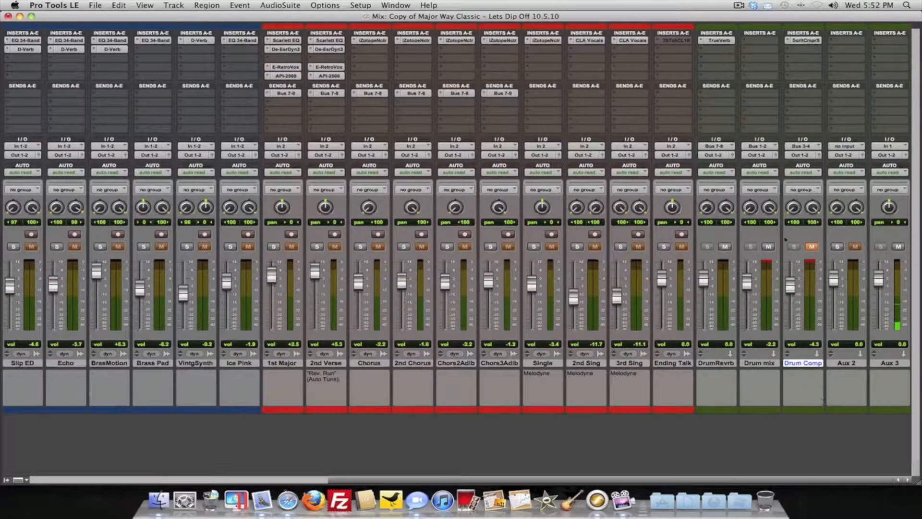
pyautogui.click(793, 42)
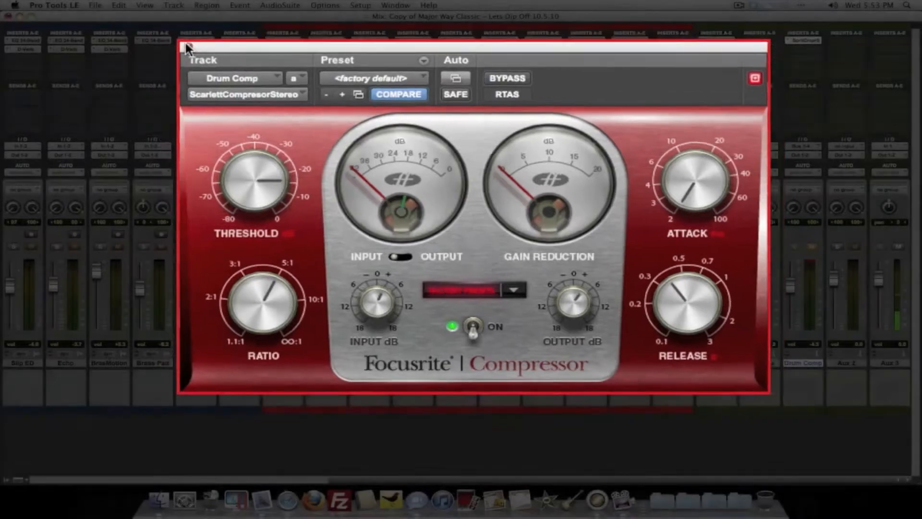
pyautogui.click(168, 34)
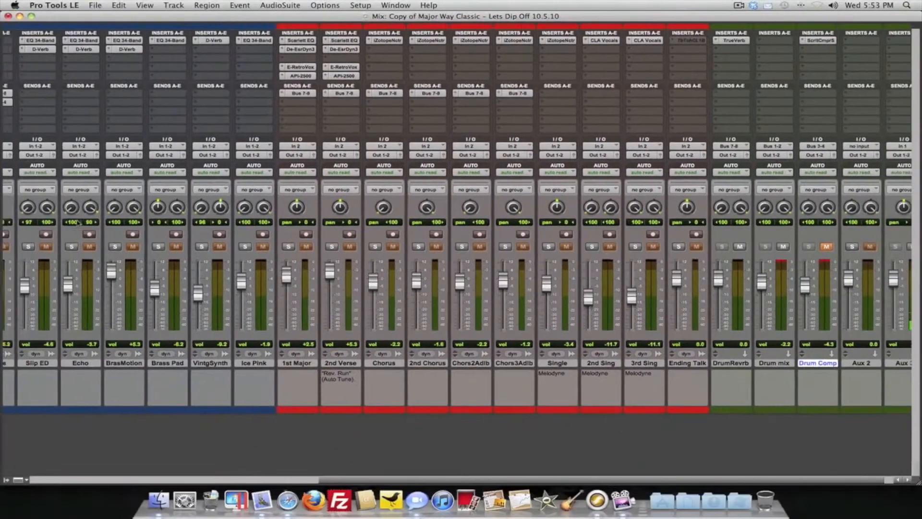
# Review the bus options for the Kick track's second send.
pyautogui.hscroll(-10, 78, 224)
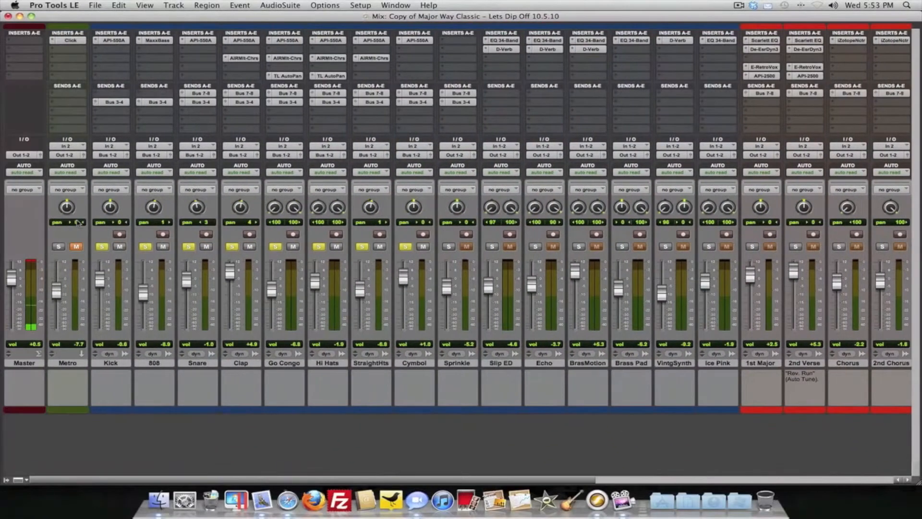
pyautogui.click(96, 105)
pyautogui.moveTo(118, 105)
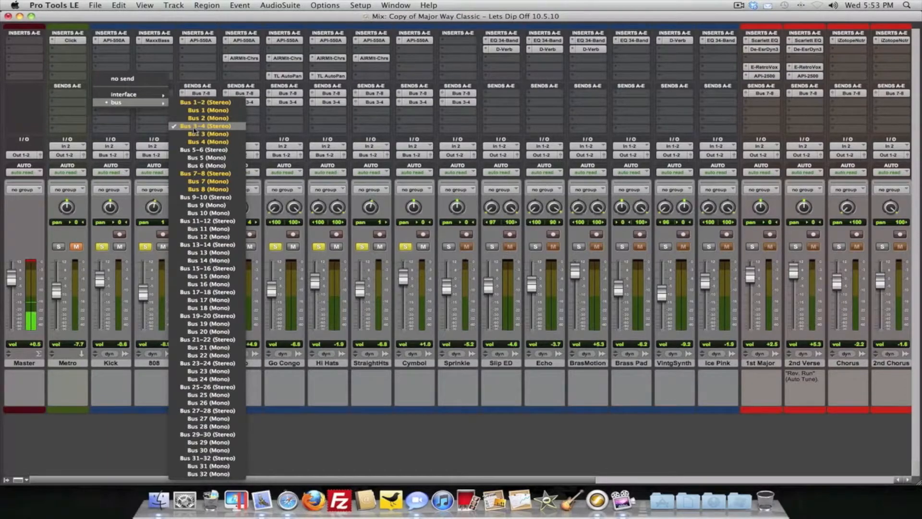
pyautogui.click(149, 121)
# Open the Kick track's Bus 3-4 send, try a lower send level and reset it to 0.0.
pyautogui.click(114, 102)
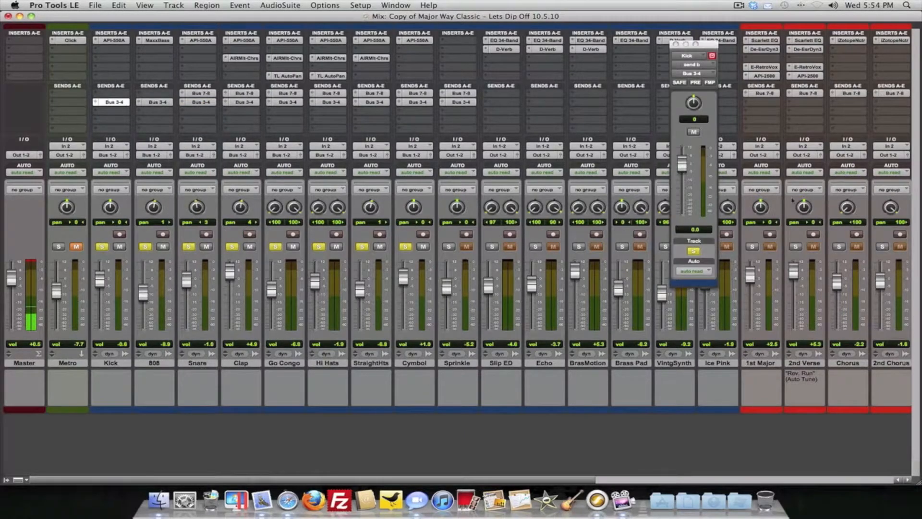
pyautogui.moveTo(684, 167); pyautogui.dragTo(683, 217)
pyautogui.keyDown('alt'); pyautogui.click(681, 213); pyautogui.keyUp('alt')
# Copy the Kick's Bus 3-4 send to the 808, Snare and Clap tracks, and remove those extra sends again.
pyautogui.moveTo(112, 102); pyautogui.dragTo(233, 113)
pyautogui.click(227, 112)
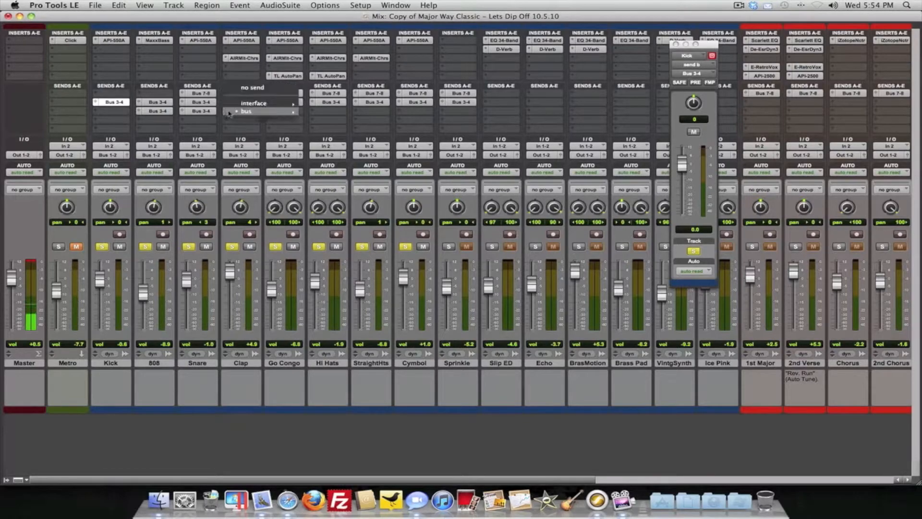
pyautogui.click(243, 89)
pyautogui.click(183, 112)
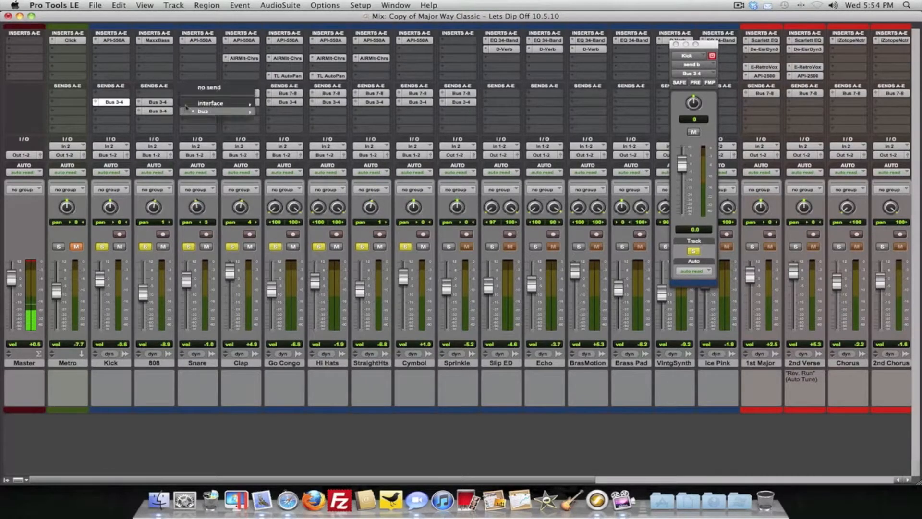
pyautogui.click(193, 89)
pyautogui.click(139, 111)
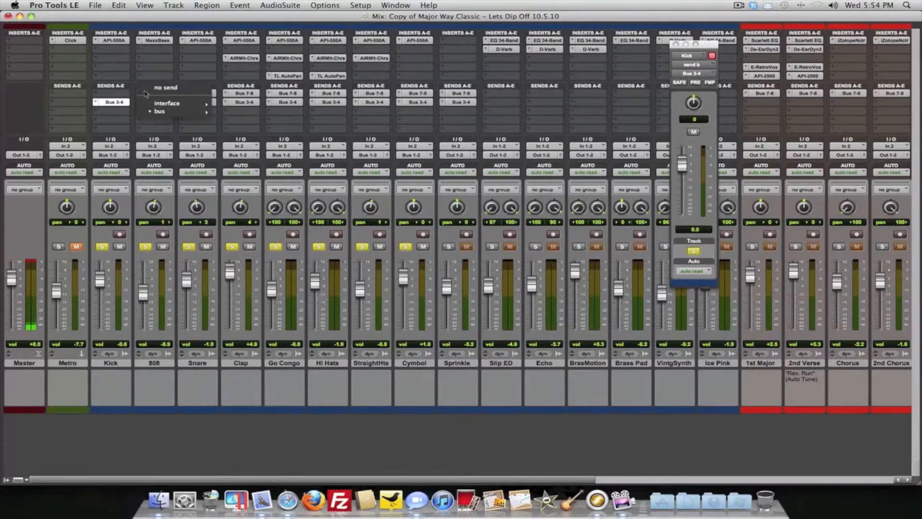
pyautogui.click(147, 90)
# Compare the playback with and without the Drum Comp track by toggling its mute, leaving it muted.
pyautogui.hscroll(10, 147, 124)
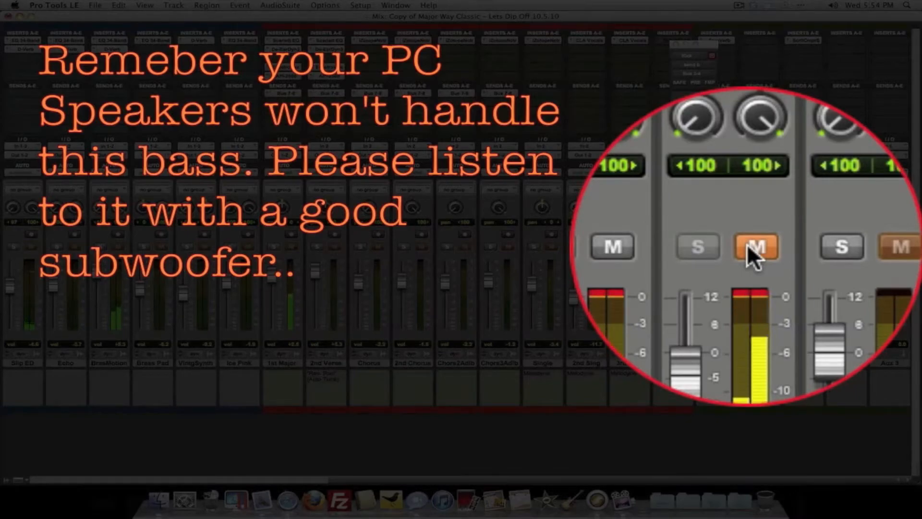
pyautogui.click(748, 247)
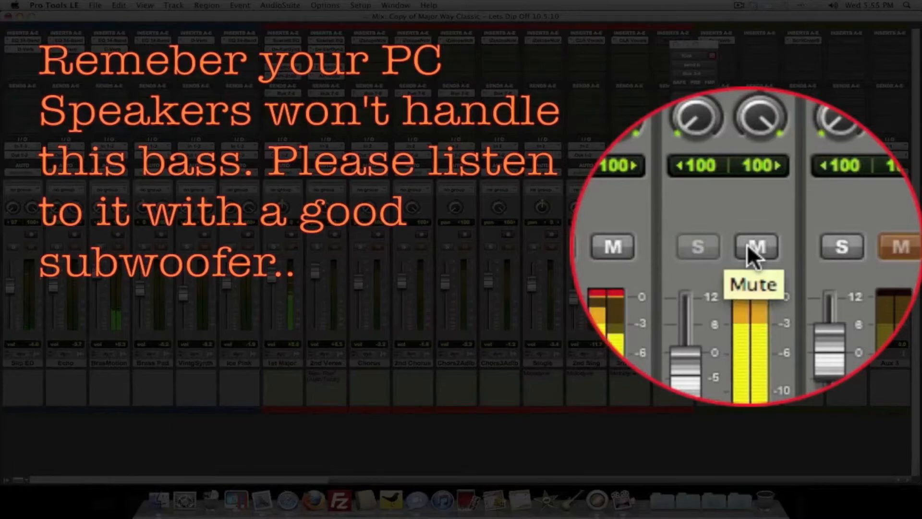
pyautogui.click(747, 245)
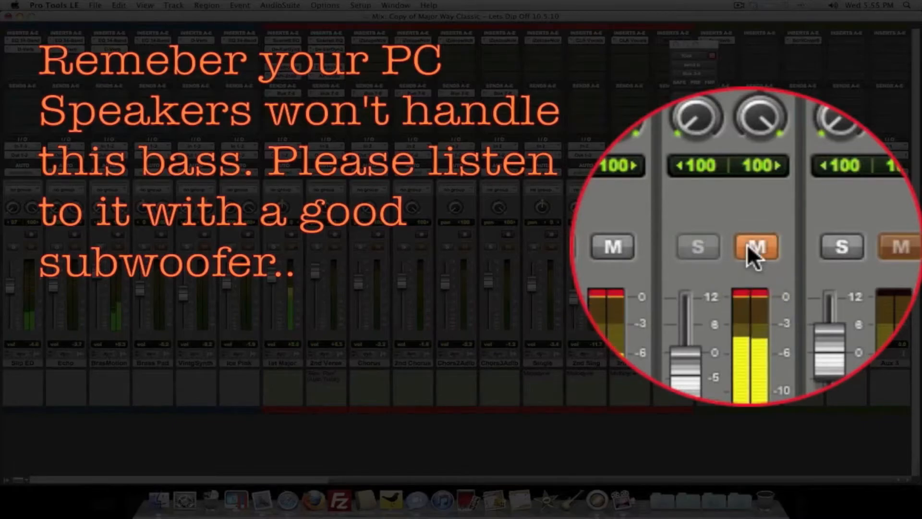
pyautogui.click(747, 245)
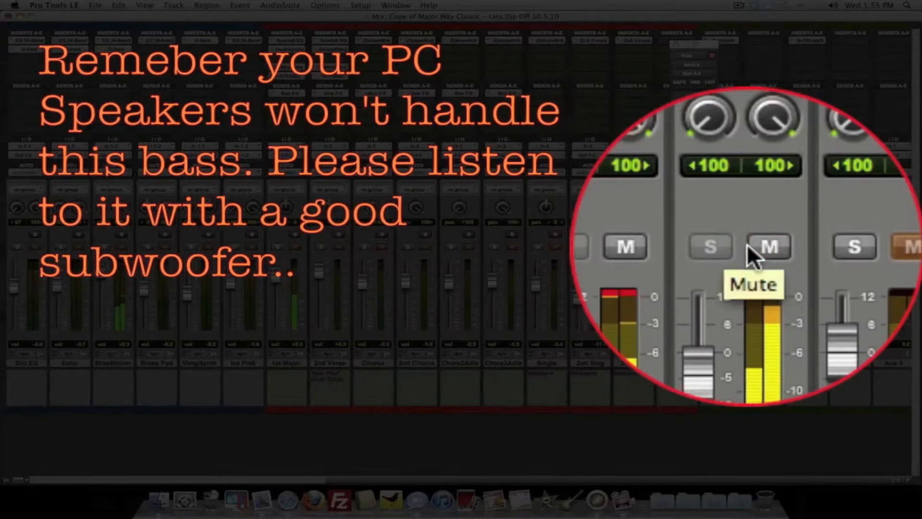
pyautogui.click(747, 245)
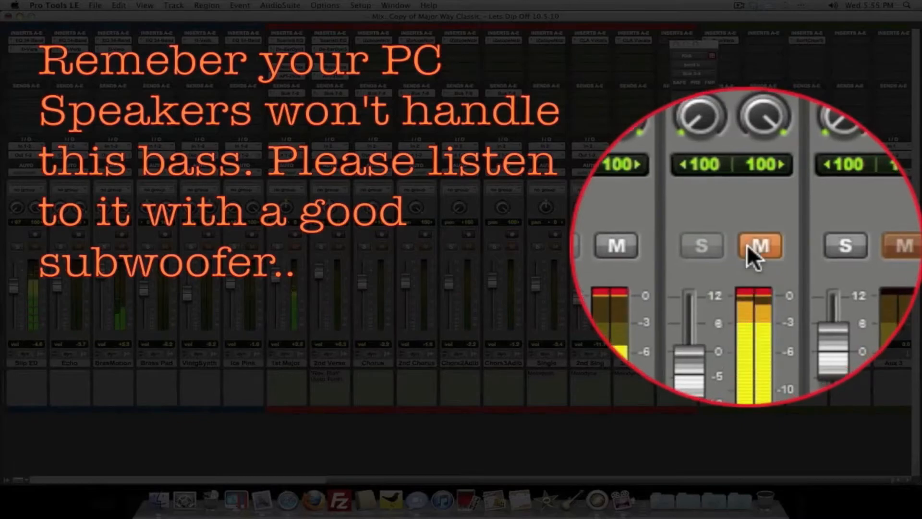